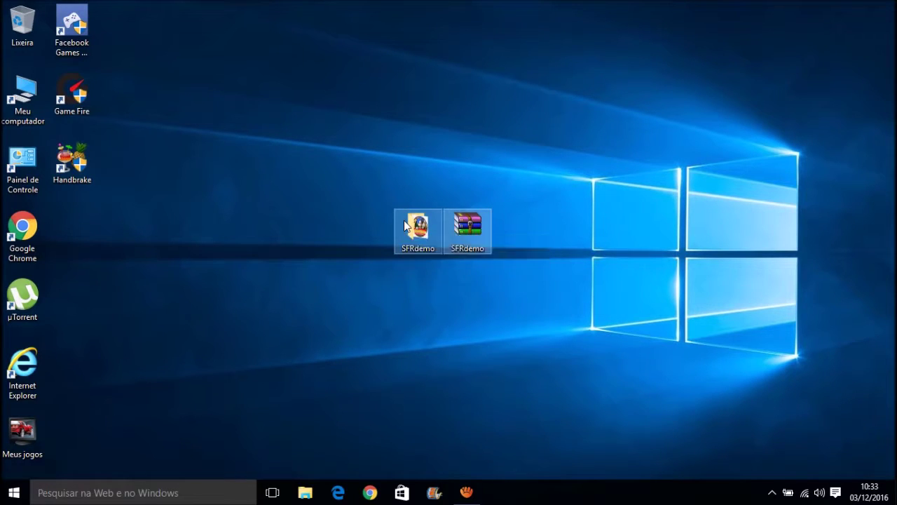
{"action": "left_click", "coordinate": [404, 224]}
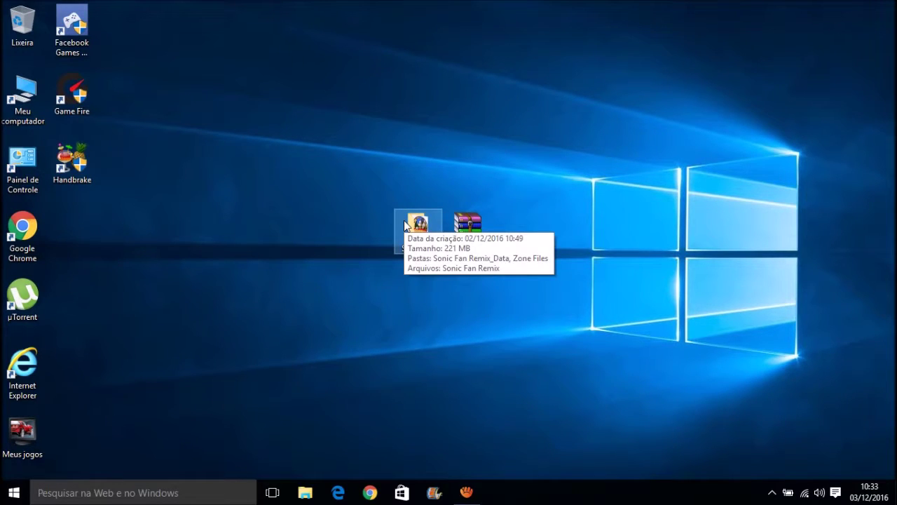
{"action": "left_click_drag", "start_coordinate": [549, 280], "coordinate": [382, 186]}
{"action": "left_click", "coordinate": [411, 239]}
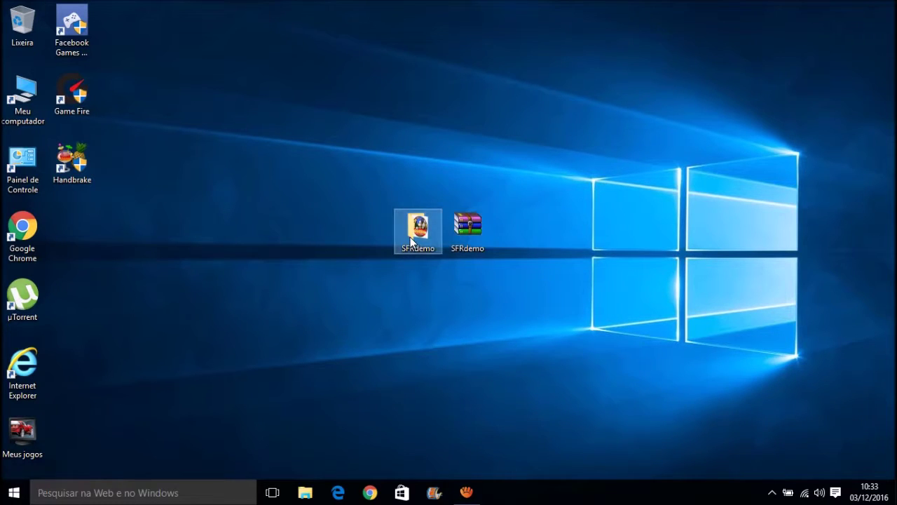
{"action": "left_click_drag", "start_coordinate": [531, 326], "coordinate": [372, 138]}
{"action": "left_click_drag", "start_coordinate": [500, 311], "coordinate": [387, 195]}
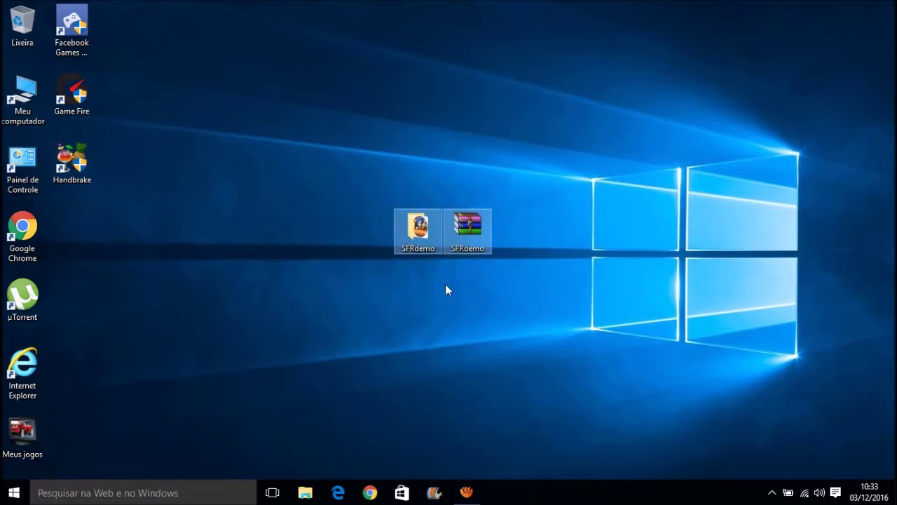
{"action": "left_click_drag", "start_coordinate": [490, 292], "coordinate": [395, 172]}
{"action": "left_click_drag", "start_coordinate": [508, 419], "coordinate": [343, 182]}
{"action": "left_click", "coordinate": [465, 270]}
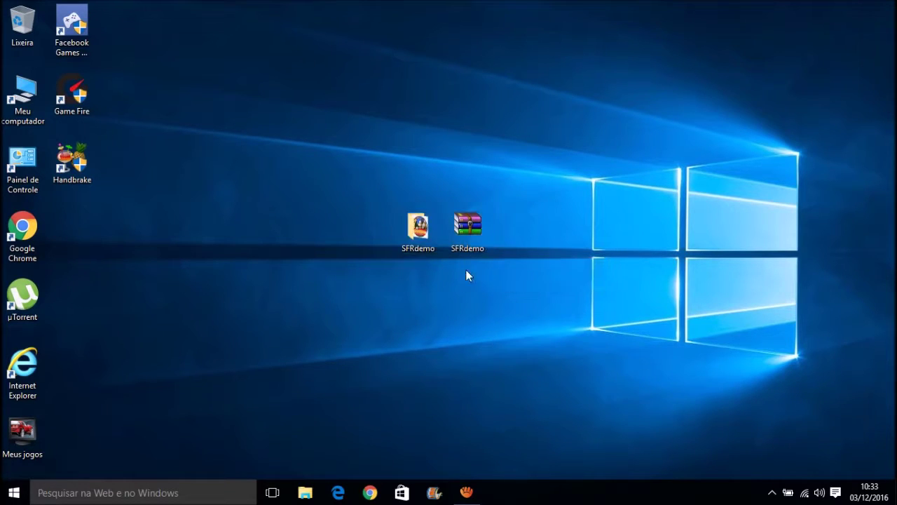
{"action": "left_click", "coordinate": [416, 234]}
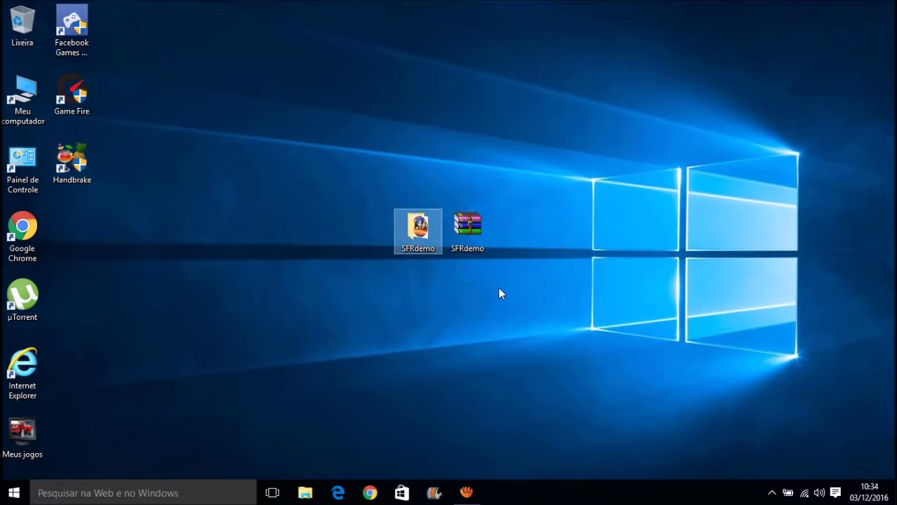
{"action": "left_click_drag", "start_coordinate": [483, 259], "coordinate": [433, 332]}
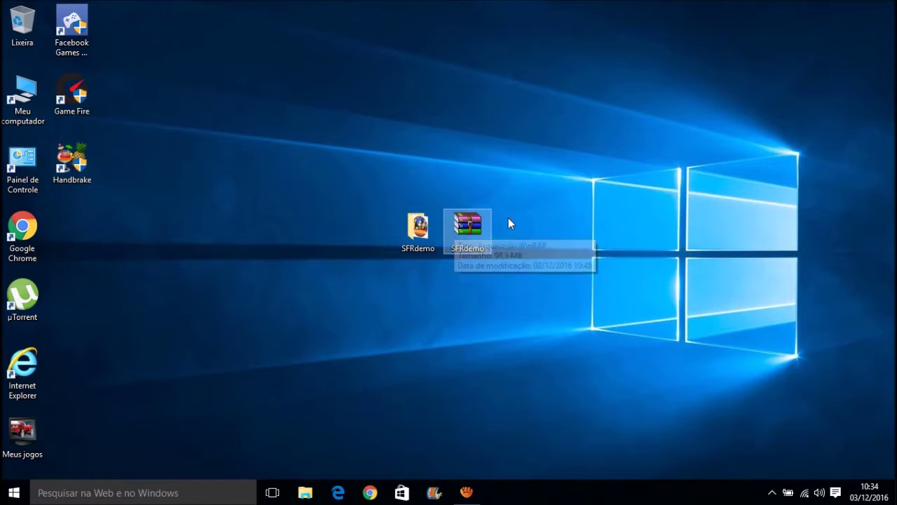
{"action": "right_click", "coordinate": [468, 232]}
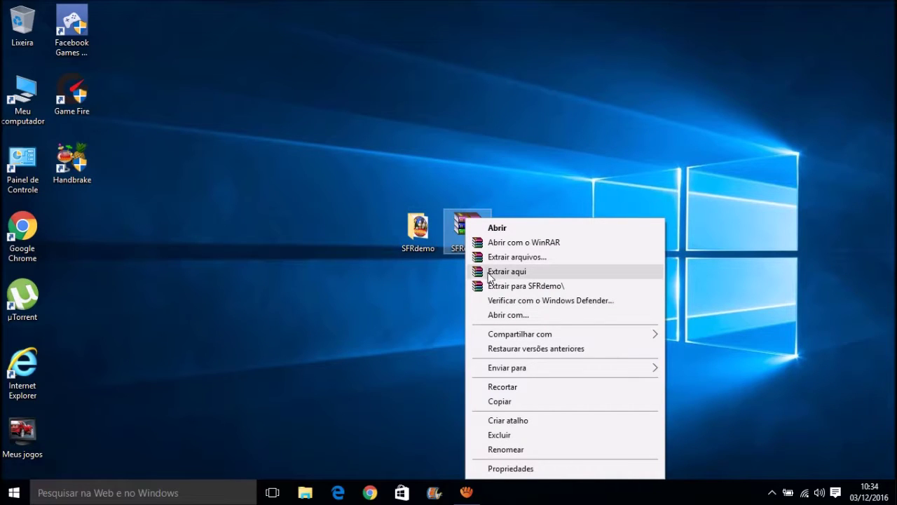
{"action": "left_click", "coordinate": [451, 295]}
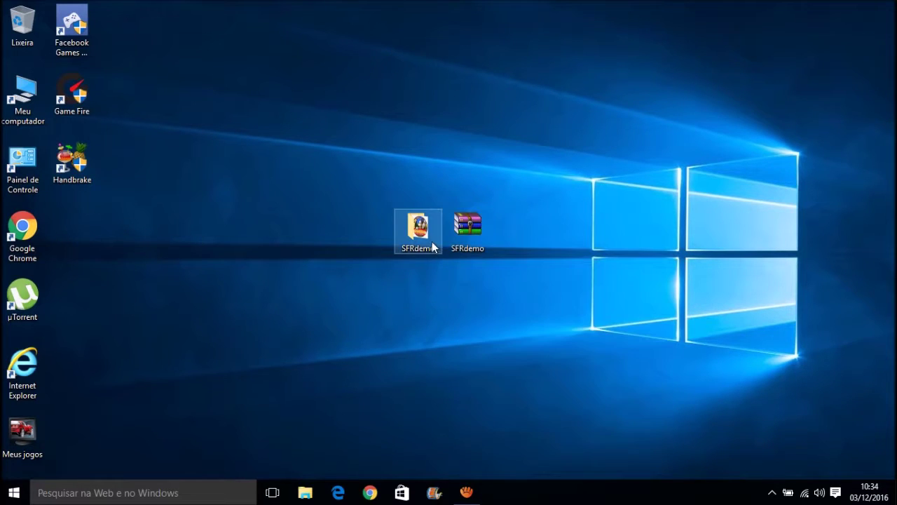
Open the extracted SFRdemo folder on the desktop.
{"action": "left_click", "coordinate": [428, 239]}
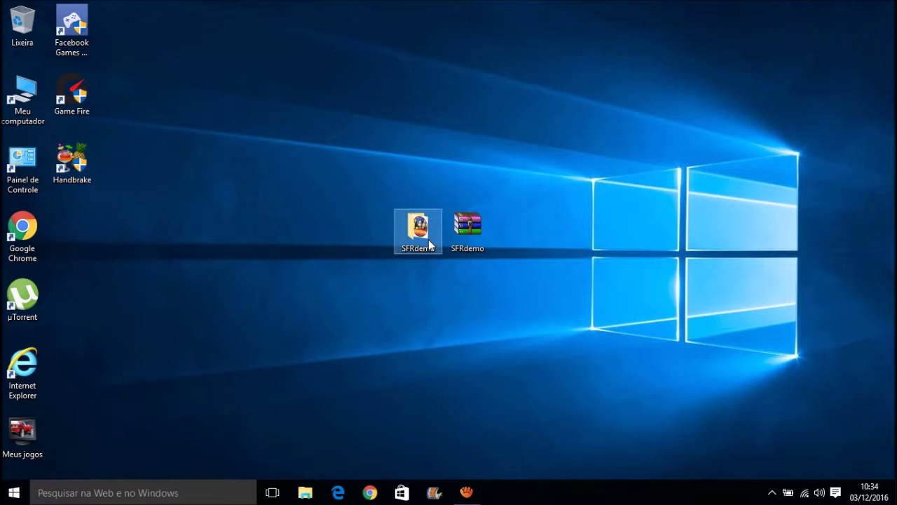
{"action": "double_click", "coordinate": [428, 239]}
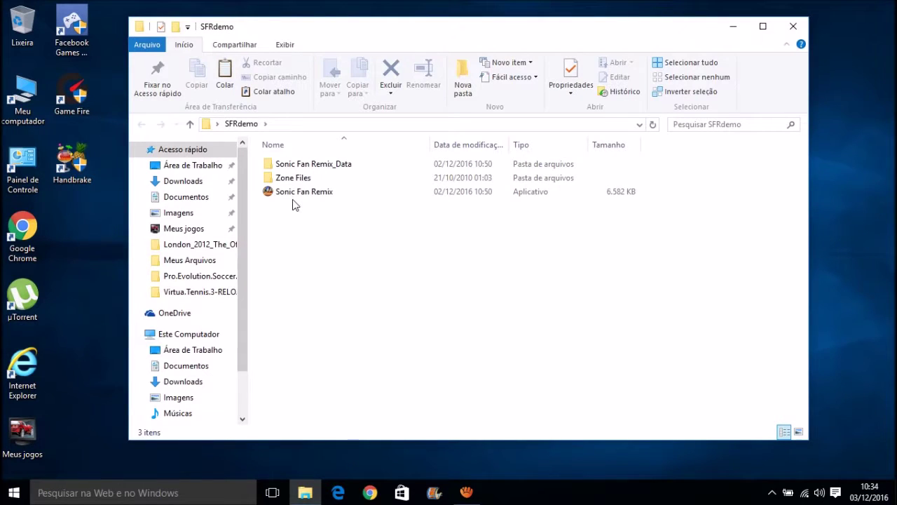
{"action": "left_click_drag", "start_coordinate": [305, 226], "coordinate": [301, 163]}
Look inside the Zone Files and Sonic Fan Remix_Data subfolders, returning to the SFRdemo folder.
{"action": "left_click", "coordinate": [301, 178]}
{"action": "left_click", "coordinate": [341, 176]}
{"action": "double_click", "coordinate": [341, 176]}
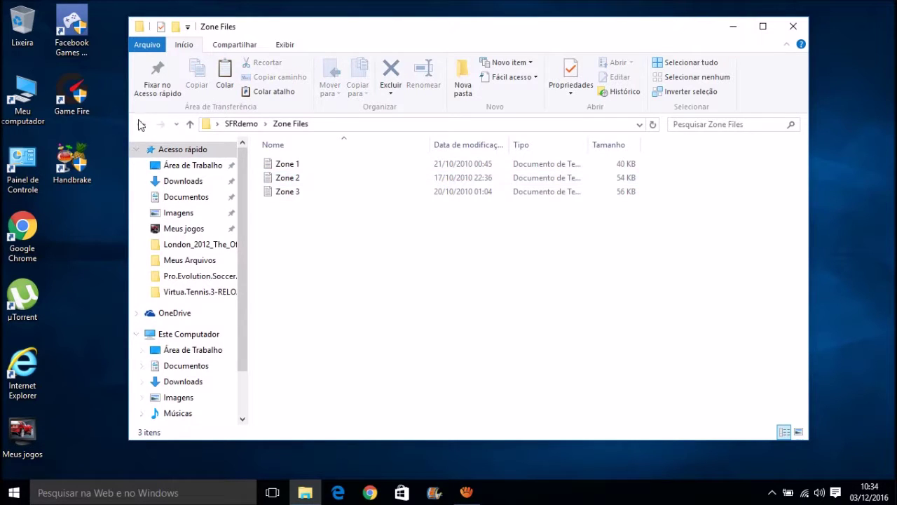
{"action": "left_click", "coordinate": [141, 123]}
{"action": "left_click", "coordinate": [268, 166]}
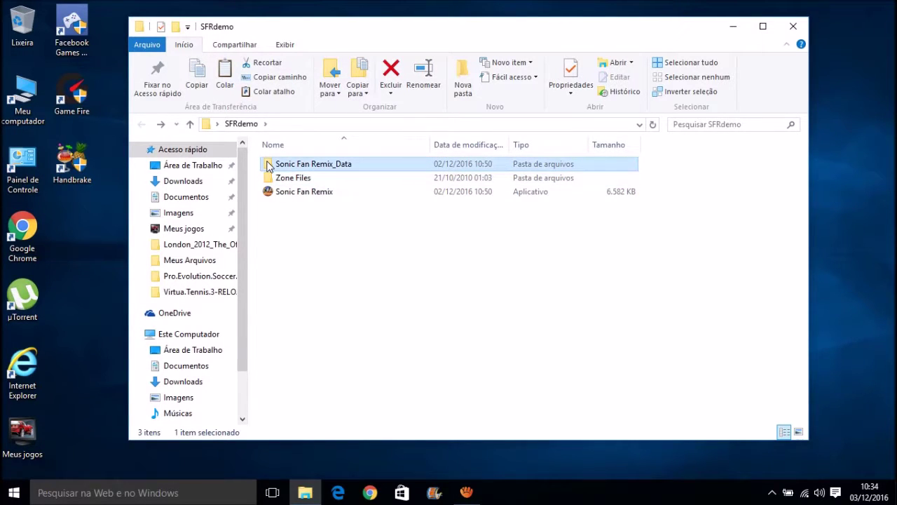
{"action": "double_click", "coordinate": [284, 165]}
{"action": "left_click", "coordinate": [140, 125]}
Create a desktop shortcut for the Sonic Fan Remix application and place it near the SFRdemo folder on the desktop.
{"action": "left_click", "coordinate": [300, 194]}
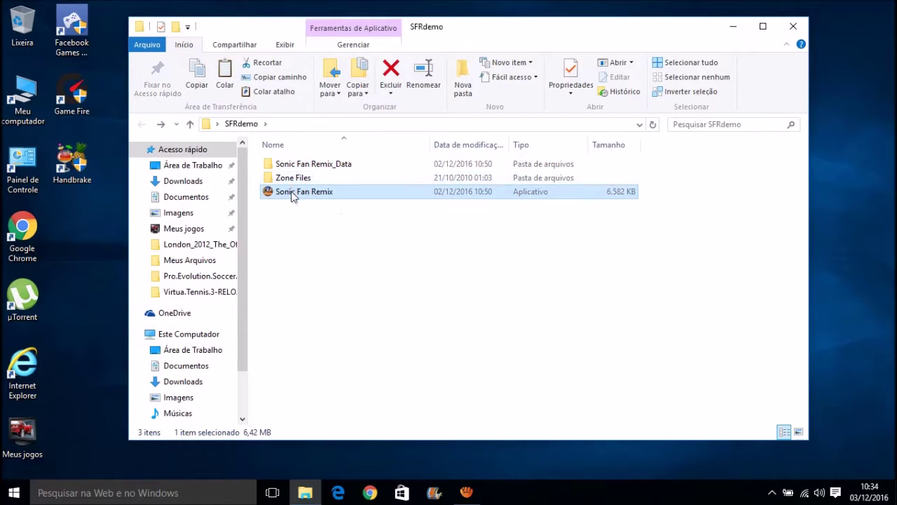
{"action": "key", "text": "shift+F10"}
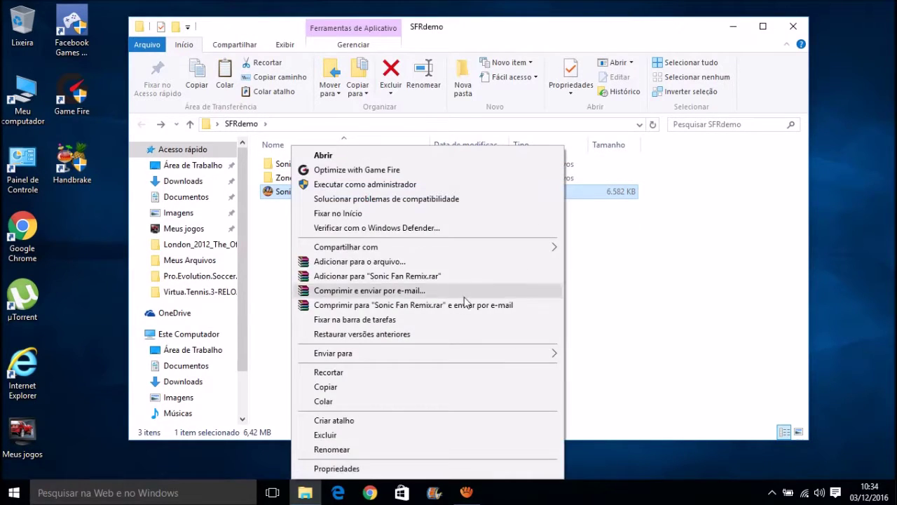
{"action": "left_click", "coordinate": [581, 350]}
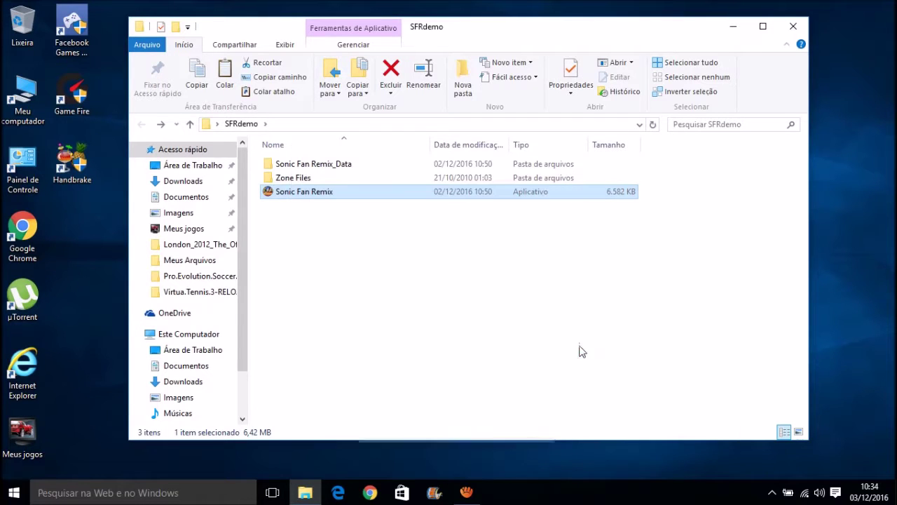
{"action": "right_click", "coordinate": [388, 191]}
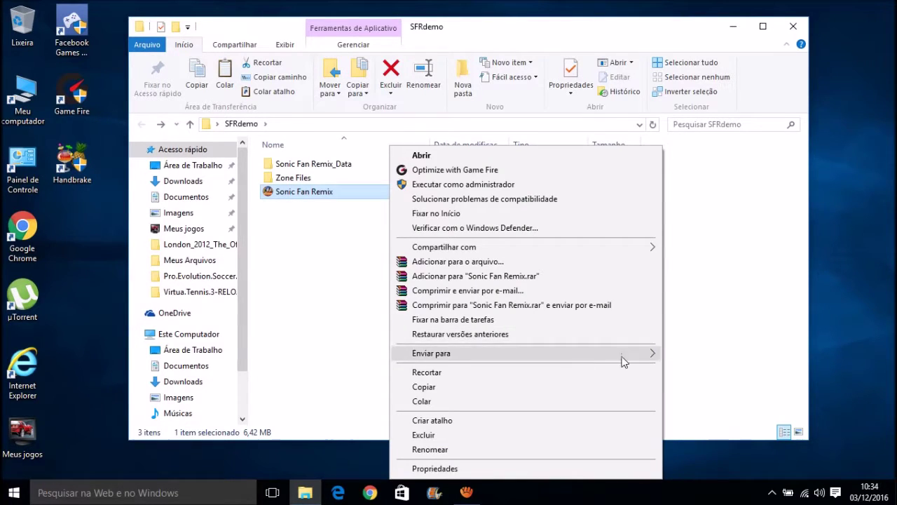
{"action": "left_click", "coordinate": [670, 353]}
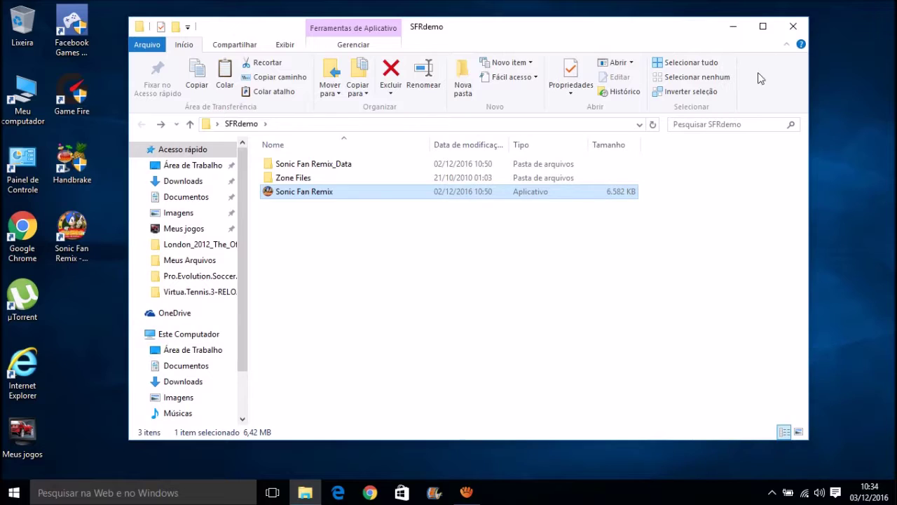
{"action": "left_click", "coordinate": [792, 26]}
{"action": "left_click_drag", "start_coordinate": [71, 231], "coordinate": [315, 254]}
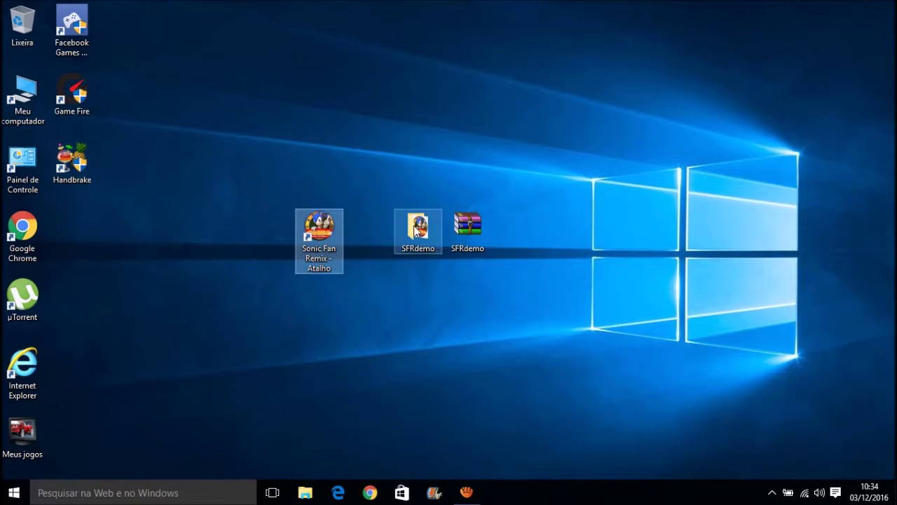
In the desktop shortcut's properties, shorten its name to Sonic Fan Remix.
{"action": "right_click", "coordinate": [327, 257]}
{"action": "left_click", "coordinate": [368, 469]}
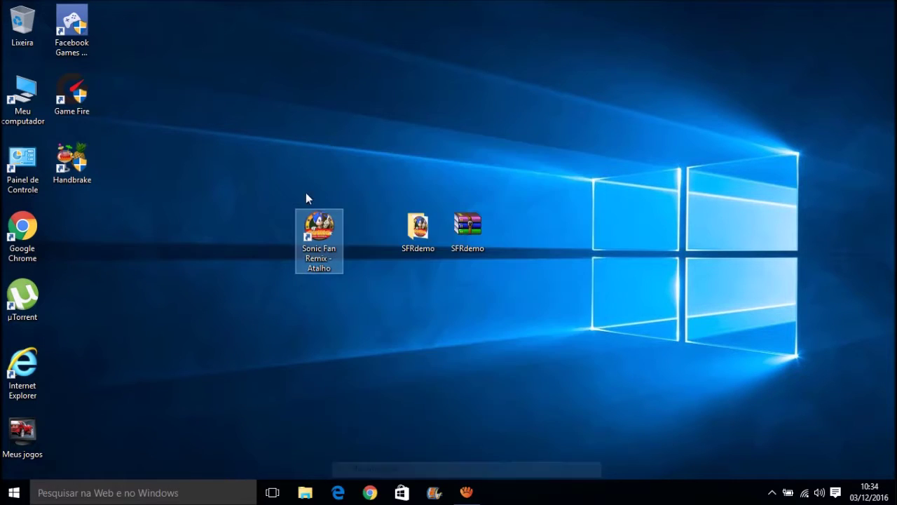
{"action": "left_click", "coordinate": [383, 167]}
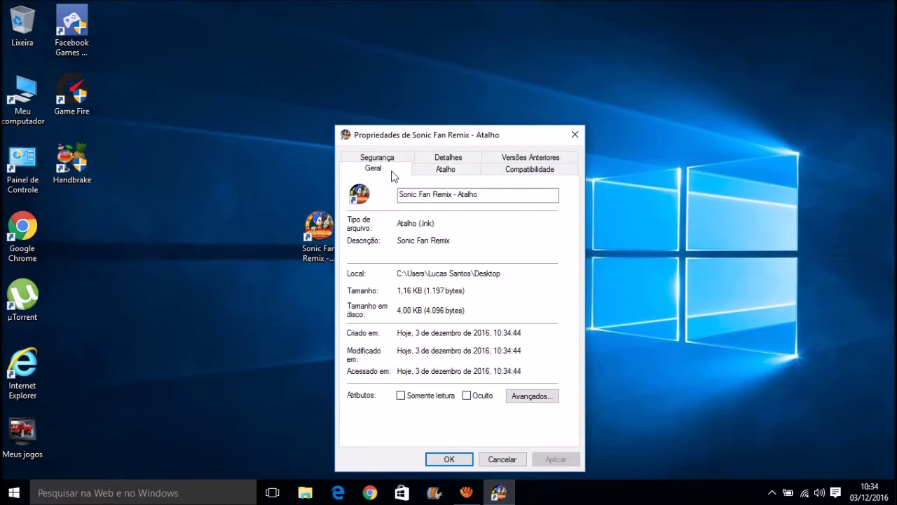
{"action": "left_click_drag", "start_coordinate": [478, 195], "coordinate": [457, 190]}
{"action": "key", "text": "BackSpace"}
Set the shortcut's compatibility options to run the program as administrator and apply the properties.
{"action": "left_click", "coordinate": [515, 171]}
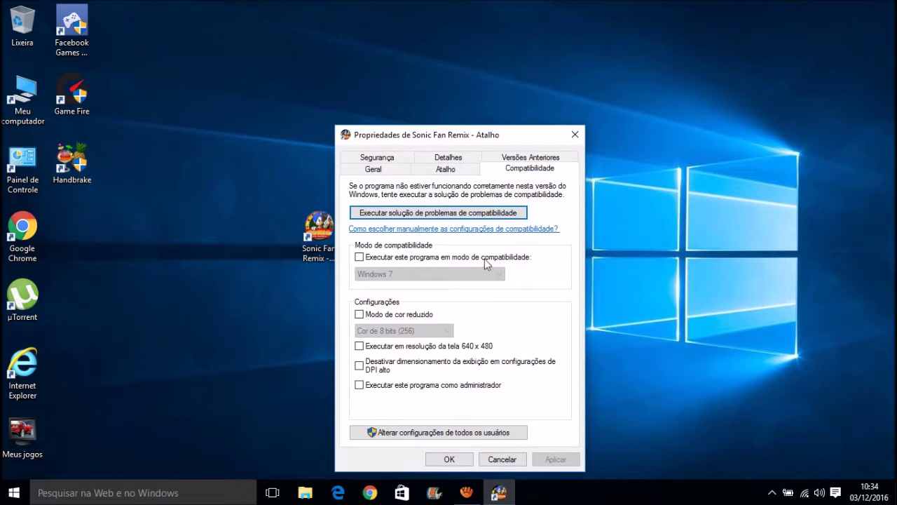
{"action": "left_click", "coordinate": [457, 385]}
{"action": "left_click", "coordinate": [449, 459]}
Open the Sonic Fan Remix configuration from the desktop shortcut and review its screen resolution, graphics quality and input settings.
{"action": "double_click", "coordinate": [320, 236]}
{"action": "left_click", "coordinate": [445, 300]}
{"action": "left_click", "coordinate": [445, 300]}
{"action": "left_click", "coordinate": [449, 321]}
{"action": "left_click", "coordinate": [449, 321]}
{"action": "left_click", "coordinate": [447, 321]}
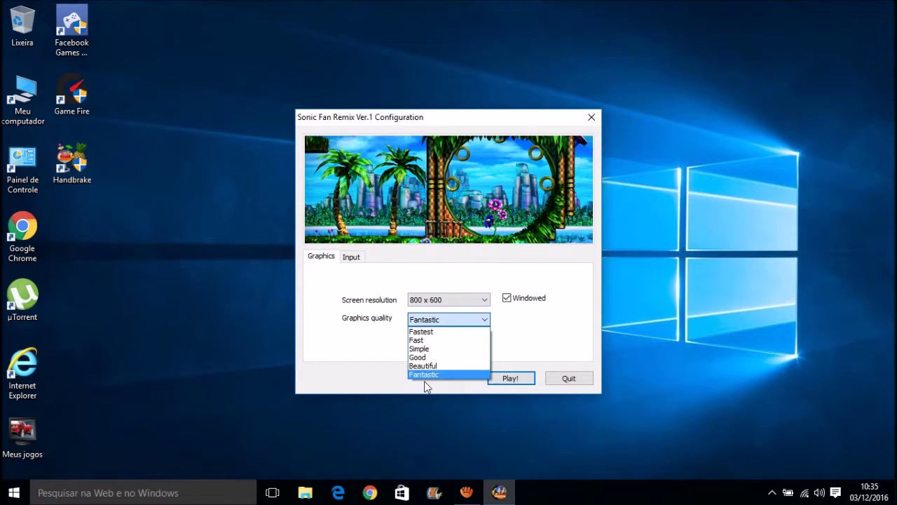
{"action": "left_click", "coordinate": [404, 366]}
{"action": "left_click", "coordinate": [350, 257]}
{"action": "left_click", "coordinate": [321, 256]}
Start the game from its configuration window and close it at the title screen.
{"action": "left_click", "coordinate": [501, 377]}
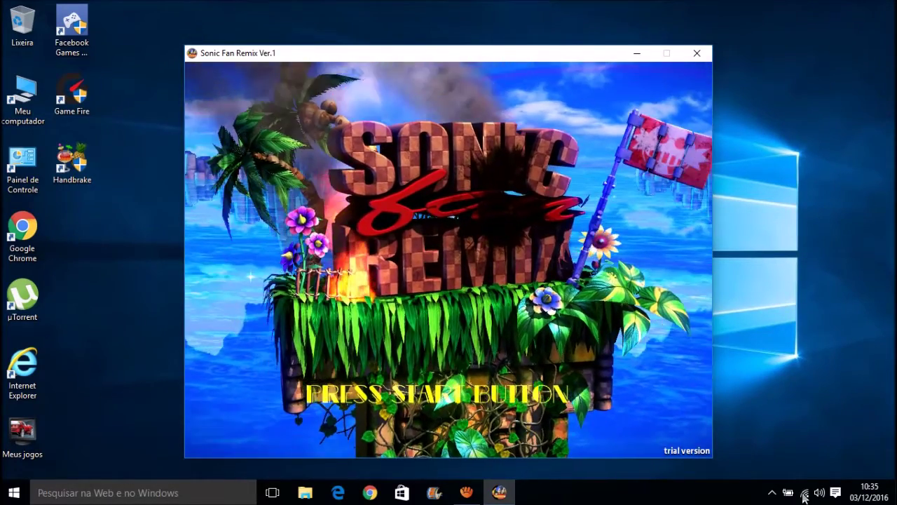
{"action": "left_click", "coordinate": [804, 494]}
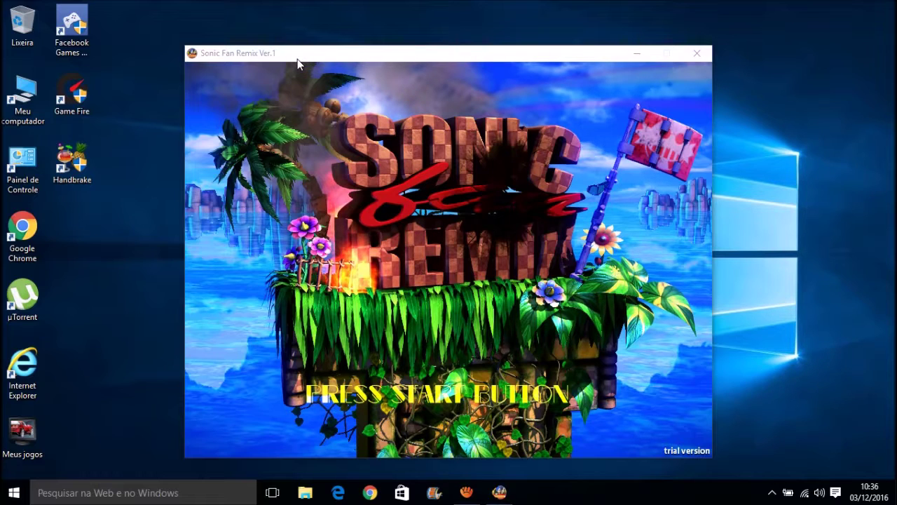
{"action": "left_click", "coordinate": [481, 199]}
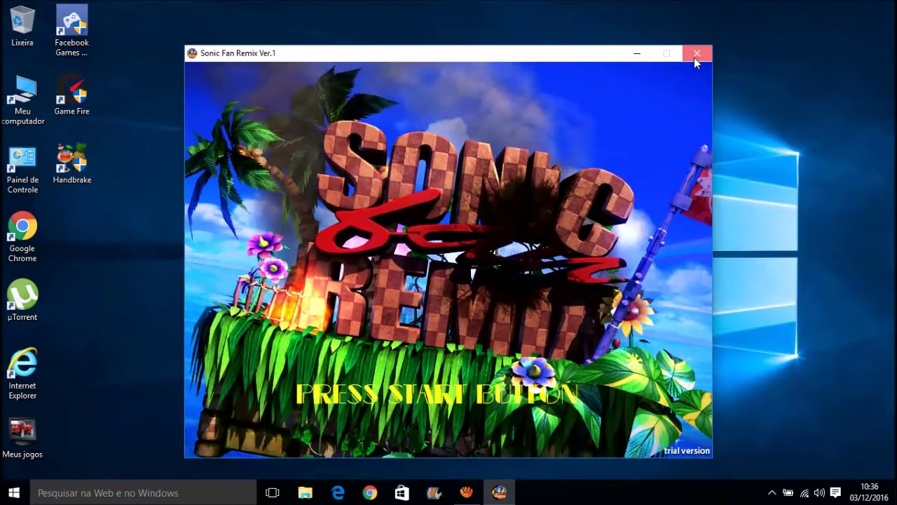
{"action": "left_click", "coordinate": [697, 53]}
{"action": "left_click_drag", "start_coordinate": [590, 299], "coordinate": [281, 151]}
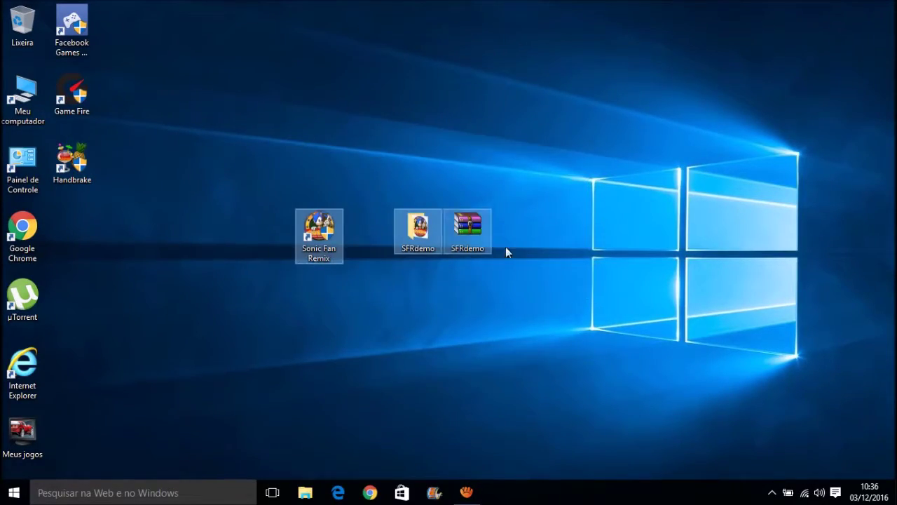
{"action": "left_click_drag", "start_coordinate": [597, 318], "coordinate": [232, 66]}
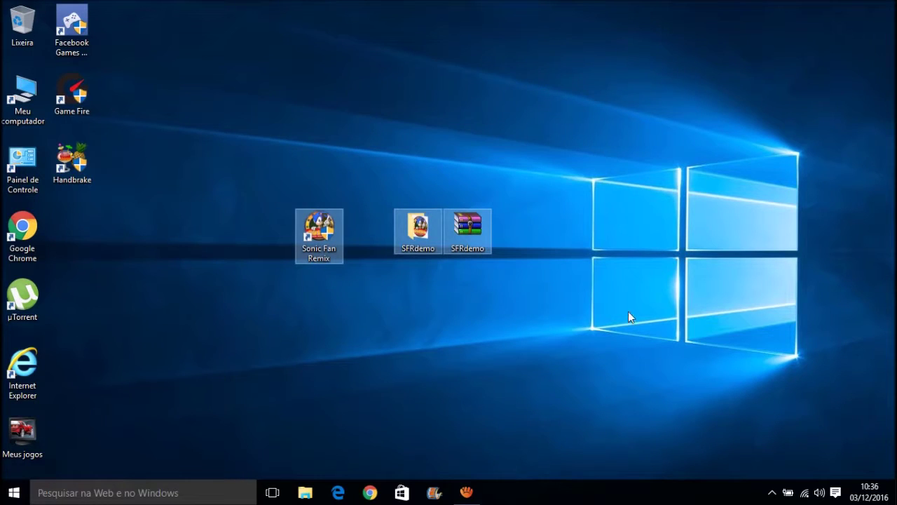